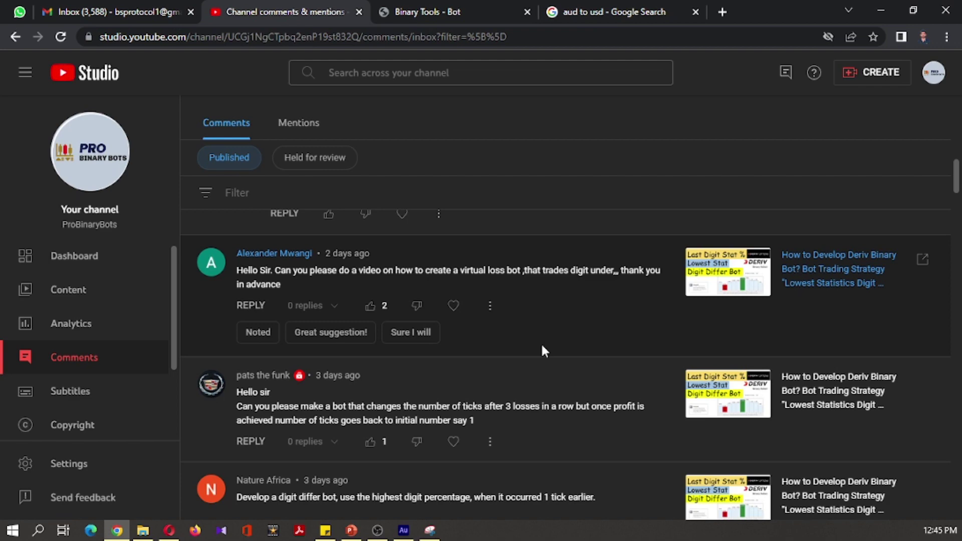
Highlight the request for a virtual loss bot in the viewer comment about trading digit under
drag(414, 270, 512, 270)
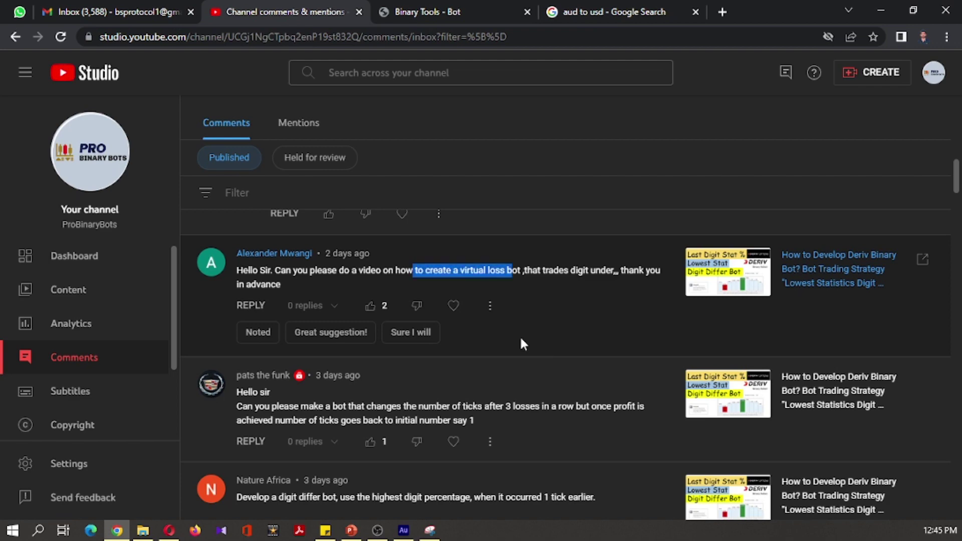
click(519, 335)
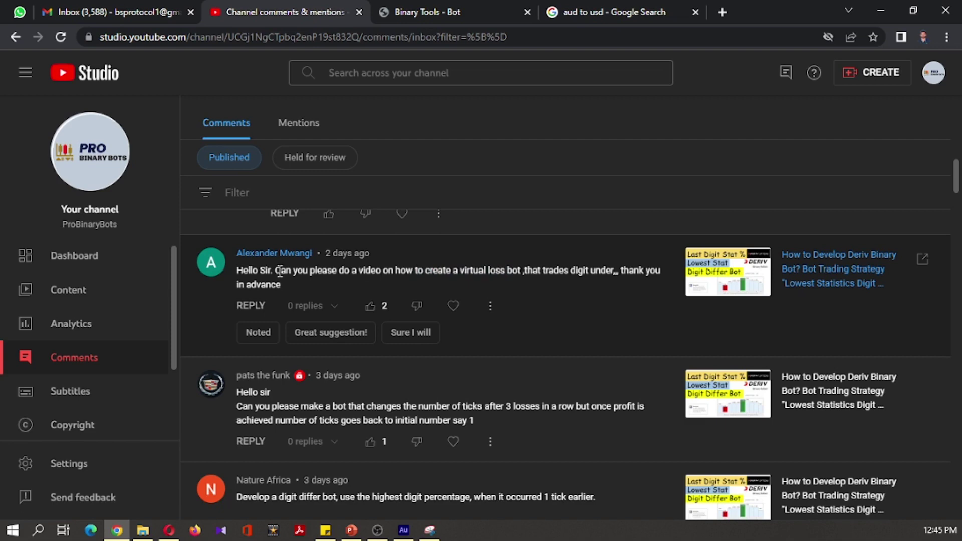
drag(281, 270, 518, 268)
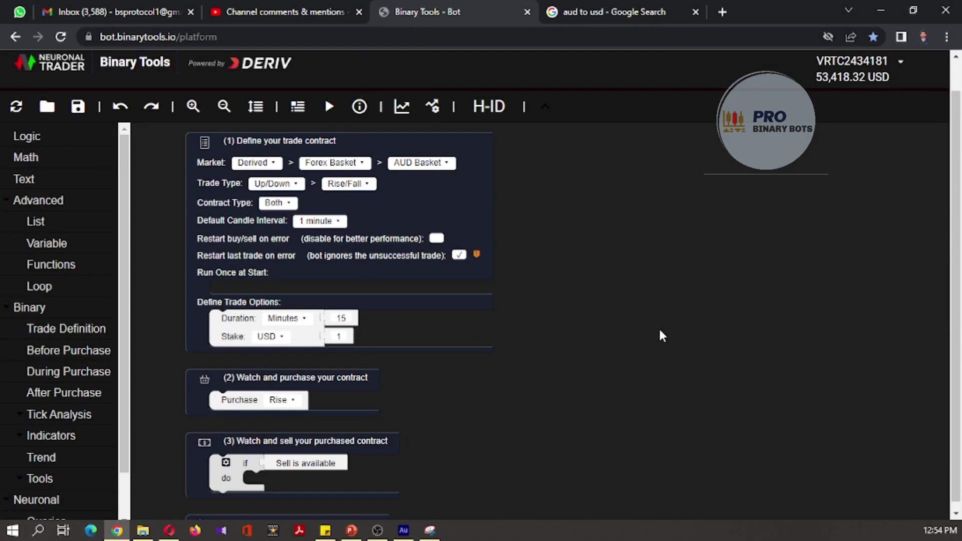
Set the trade contract's market to Continuous Indices with the Volatility 10 Index
scroll(658, 327, up, 1)
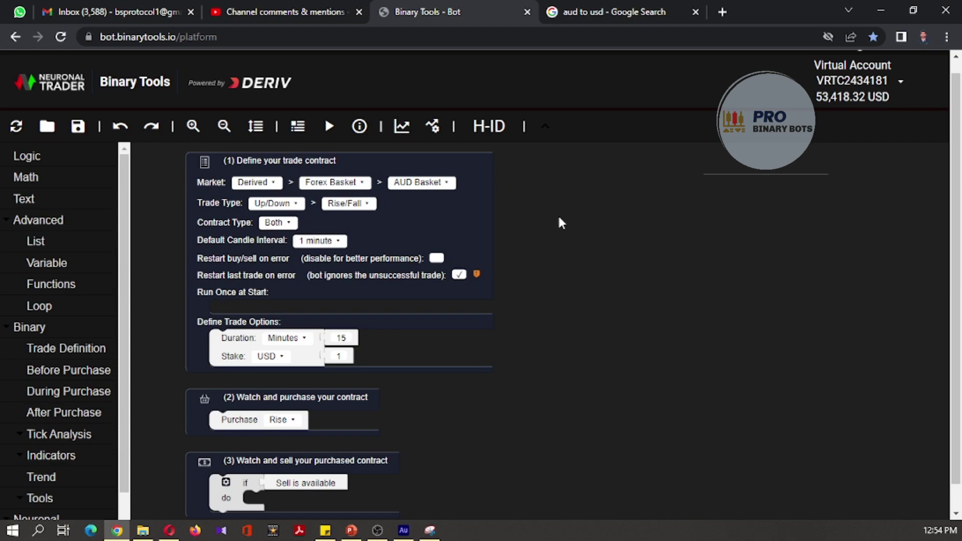
scroll(558, 218, down, 1)
scroll(556, 221, up, 2)
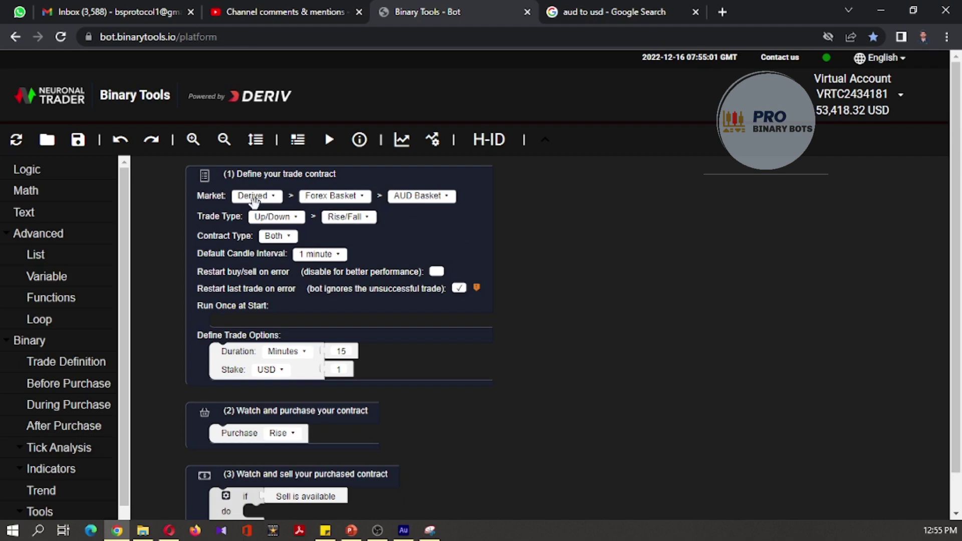
click(347, 201)
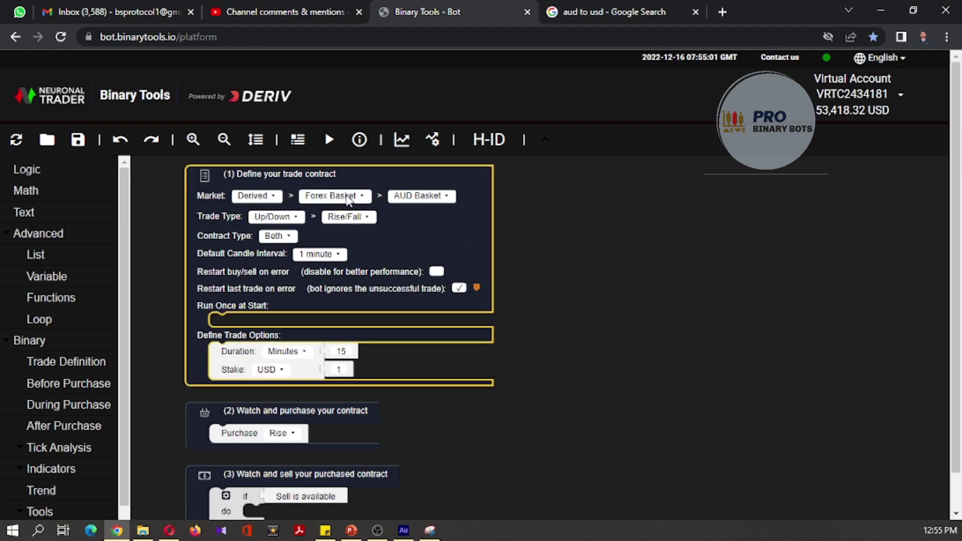
click(341, 276)
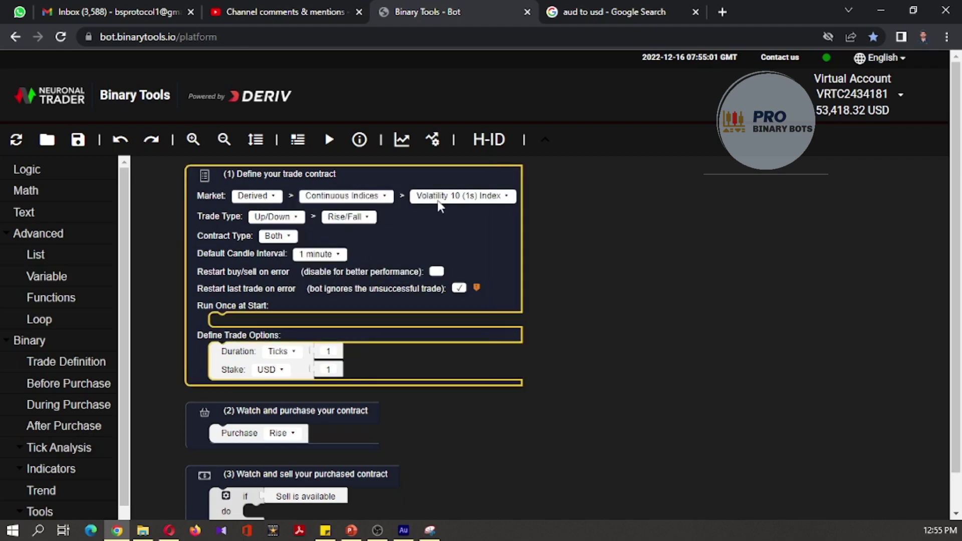
click(444, 197)
click(448, 228)
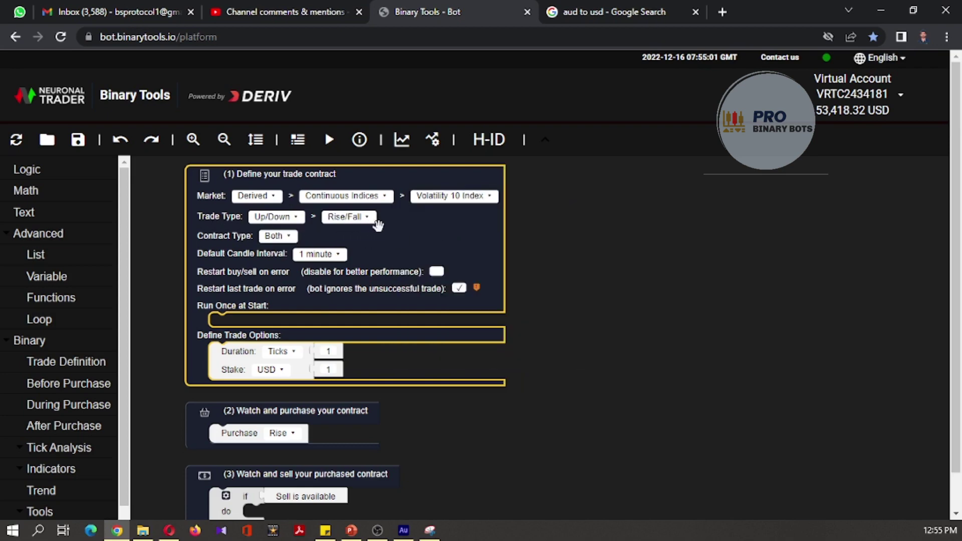
click(640, 306)
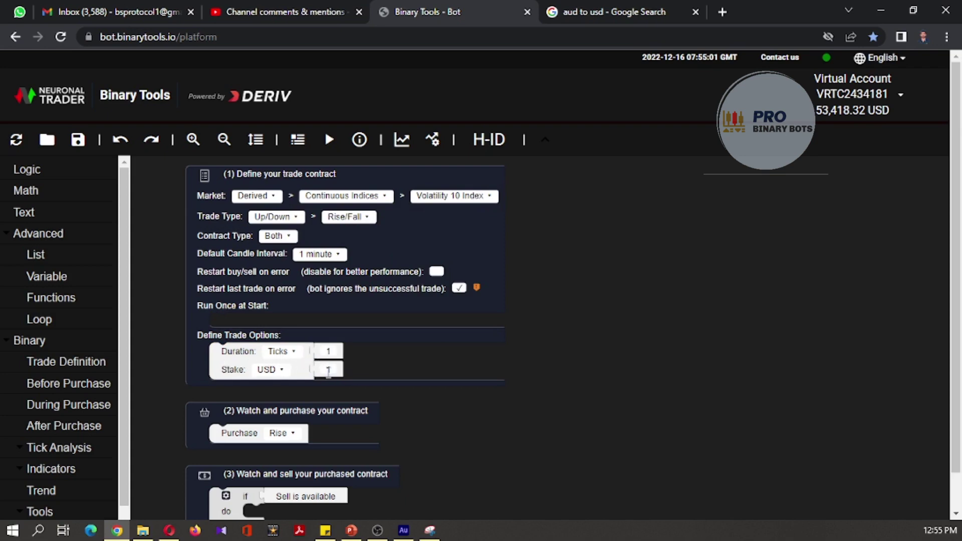
Run the bot with a stake of 10 USD and stop it after a winning trade
click(328, 369)
text(10)
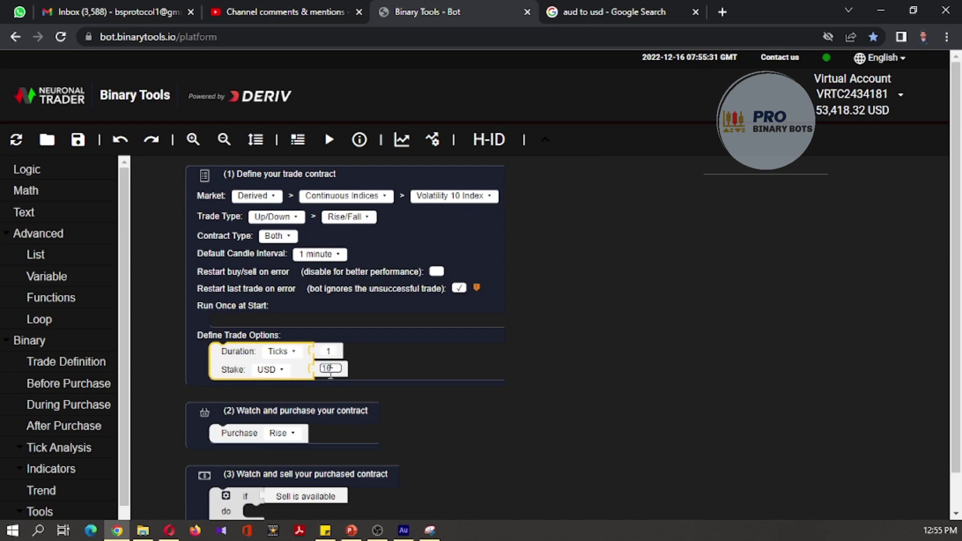
click(521, 380)
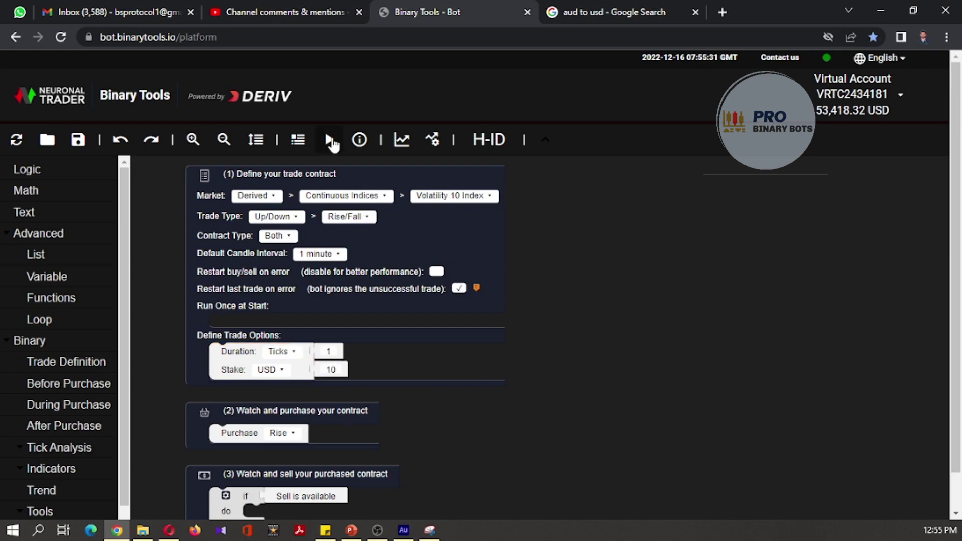
click(328, 140)
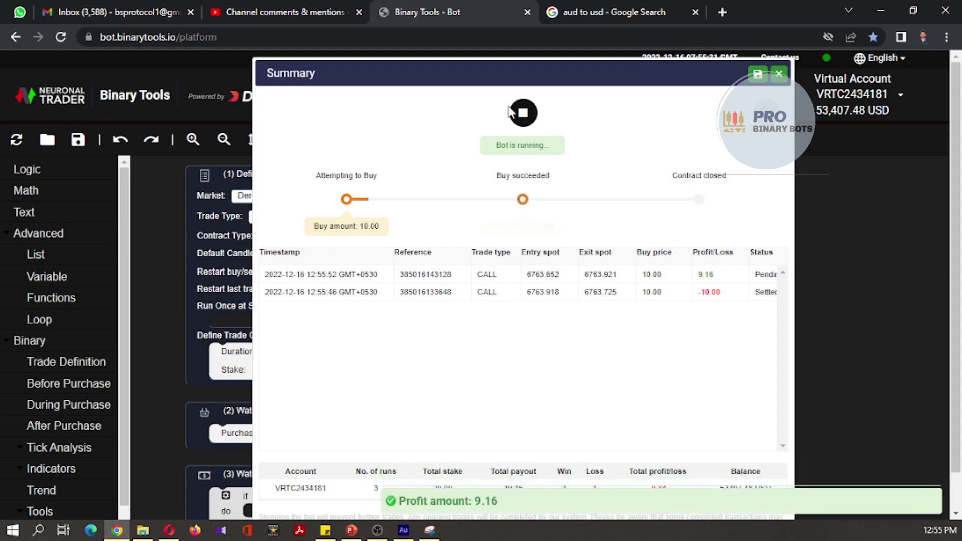
click(525, 118)
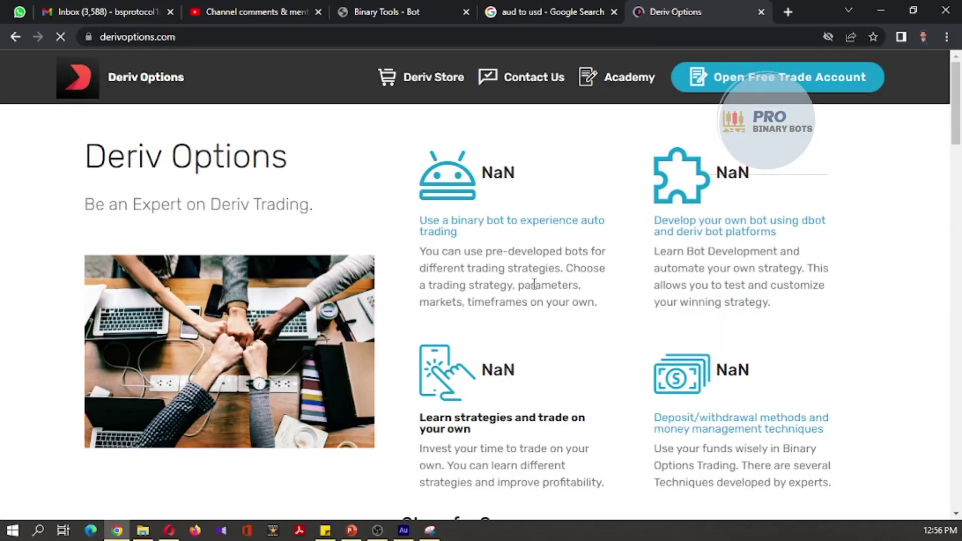
Follow the Dbot/Deriv Binary Bot link under Automate Your Strategy on the Deriv Options site and log in to Deriv with the saved credentials
scroll(532, 290, down, 2)
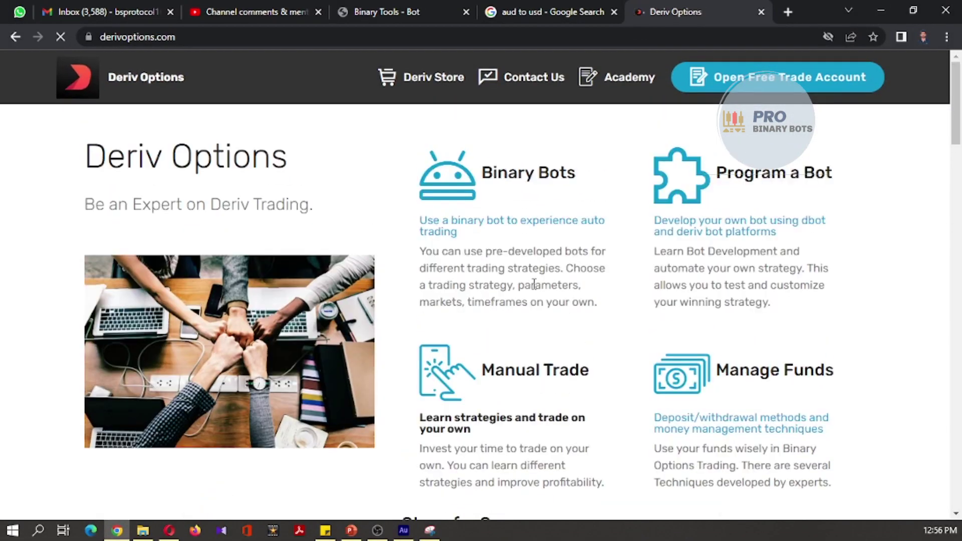
scroll(532, 290, down, 5)
scroll(534, 286, down, 6)
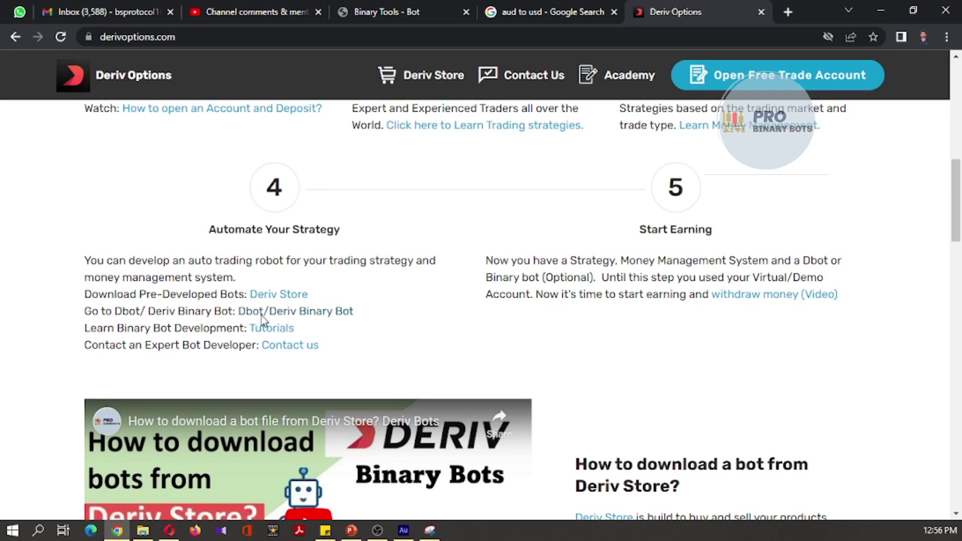
click(260, 316)
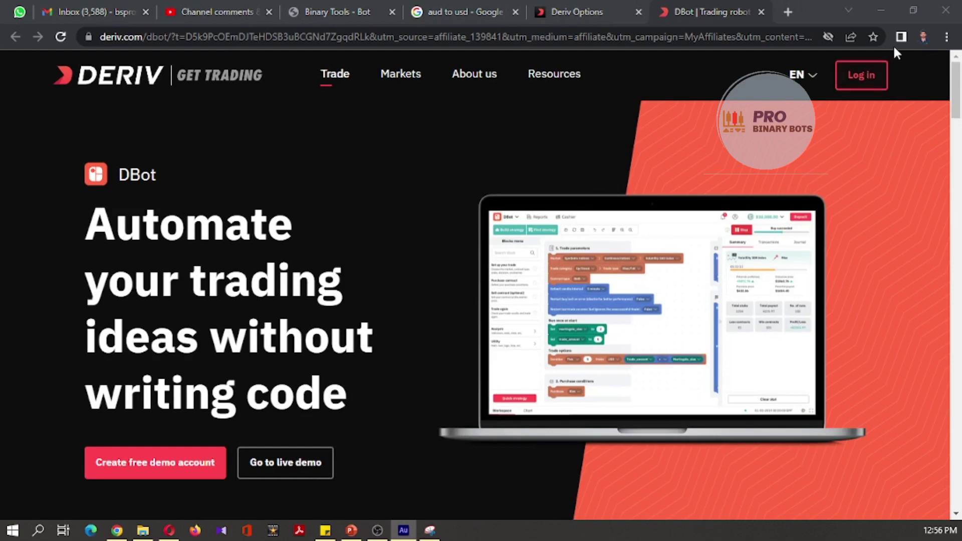
click(861, 75)
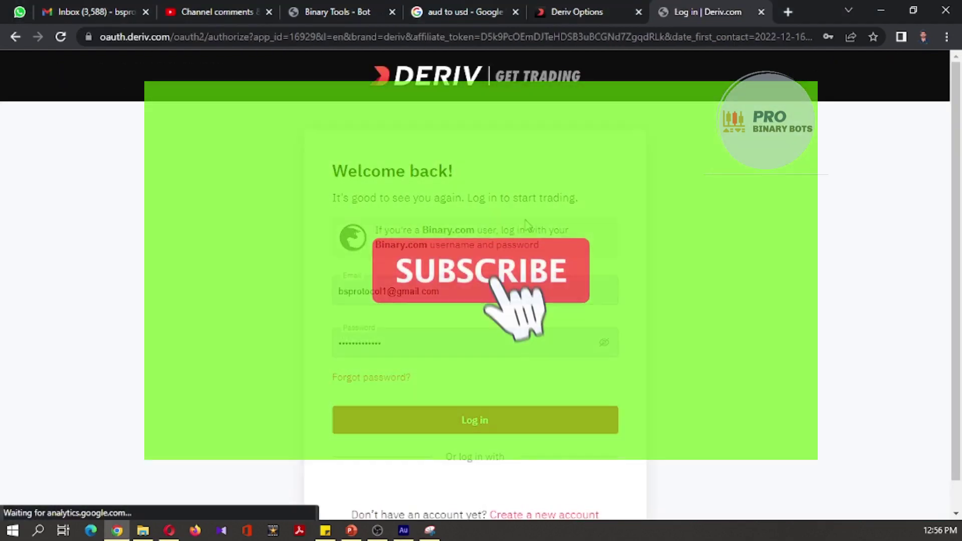
click(474, 420)
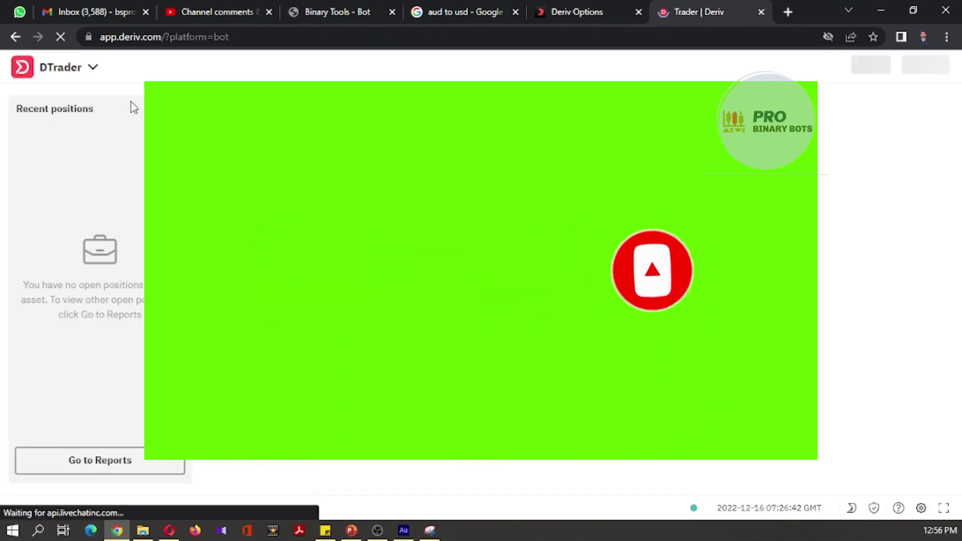
Switch the Deriv trading platform from DTrader to Binary Bot
click(59, 79)
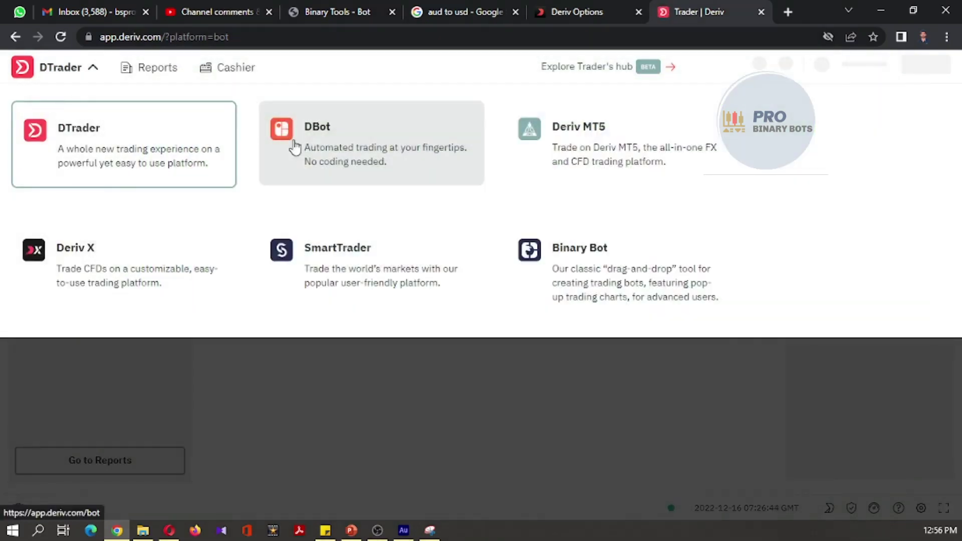
click(541, 293)
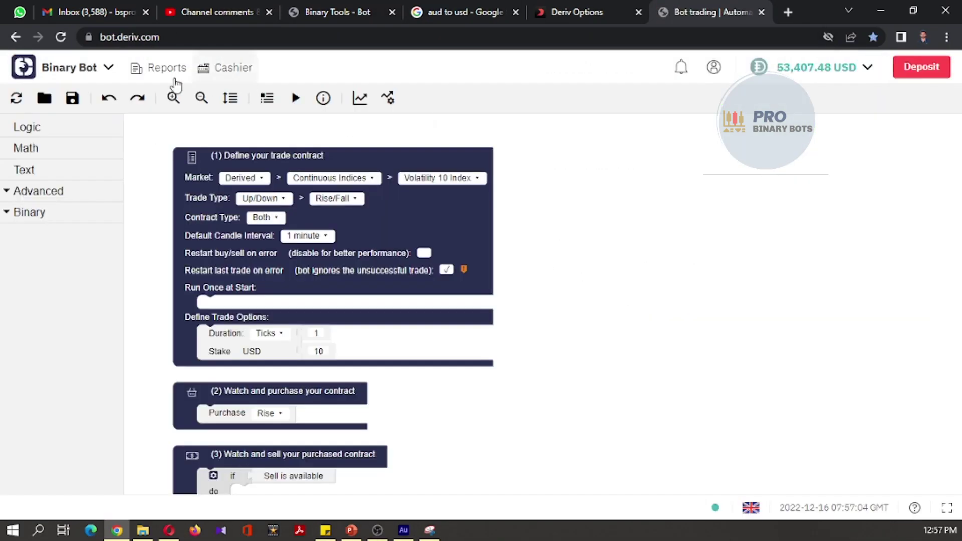
click(72, 71)
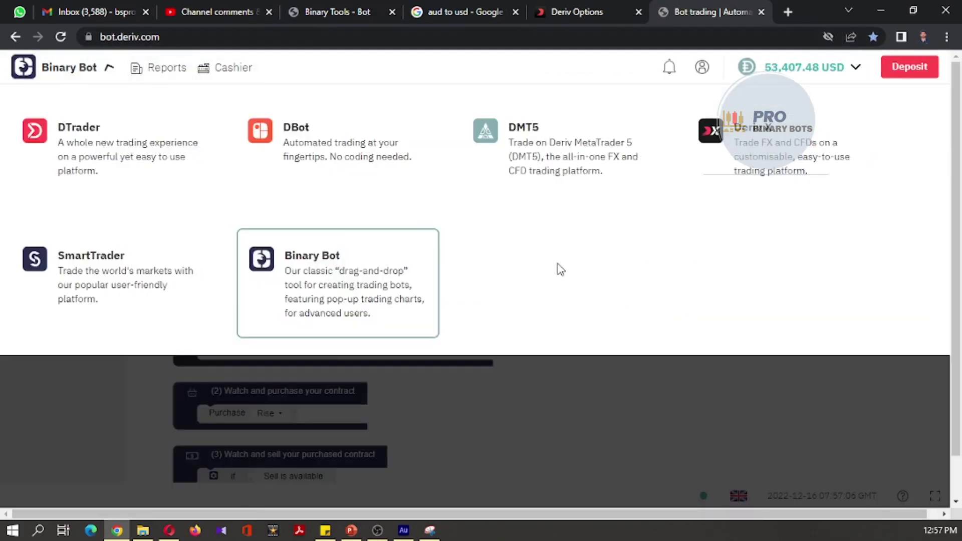
click(627, 421)
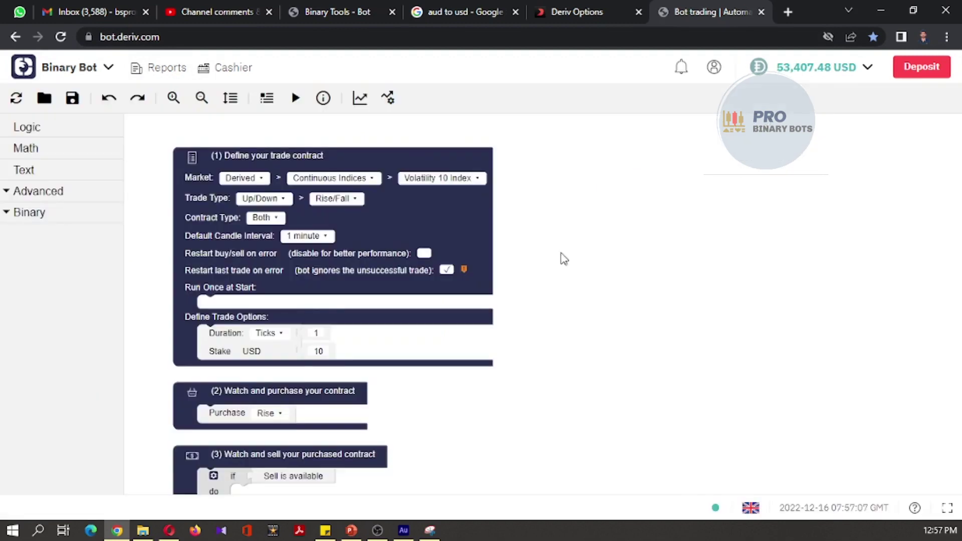
Run Deriv's Binary Bot with Continuous Indices as the market and stop it after a winning trade
click(362, 182)
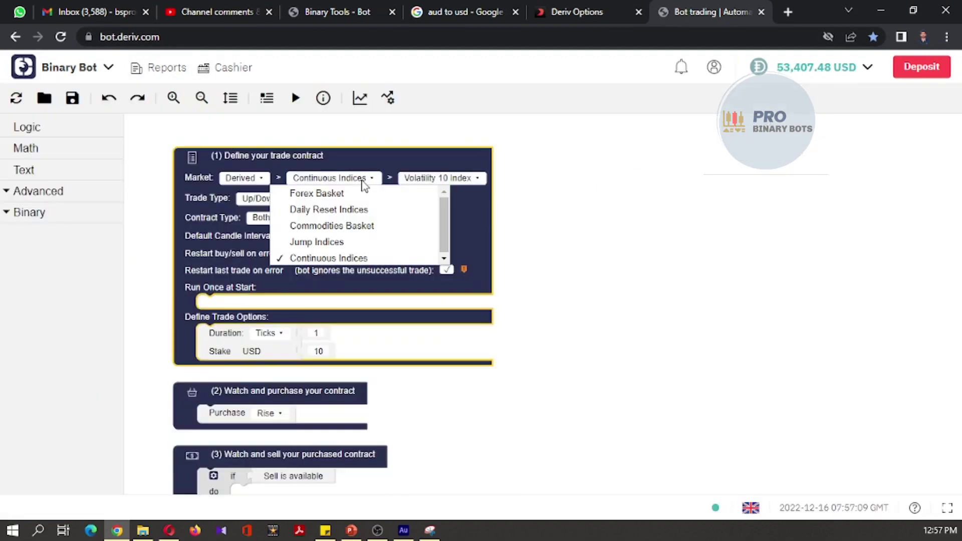
click(351, 258)
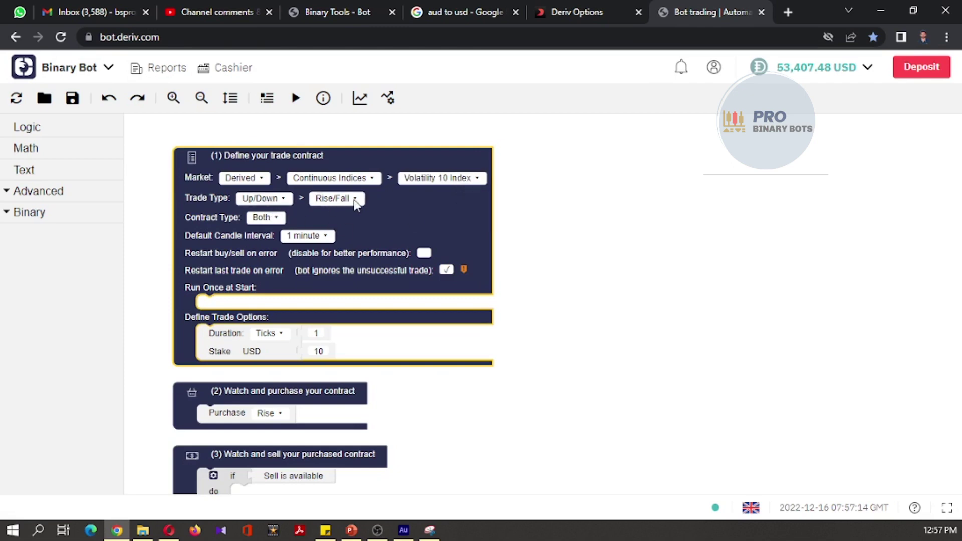
drag(506, 423, 513, 395)
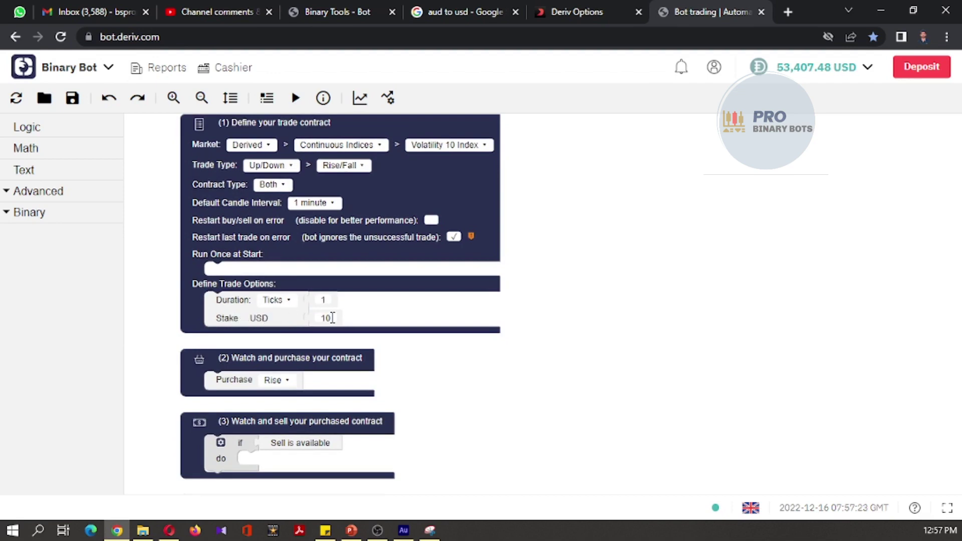
click(304, 101)
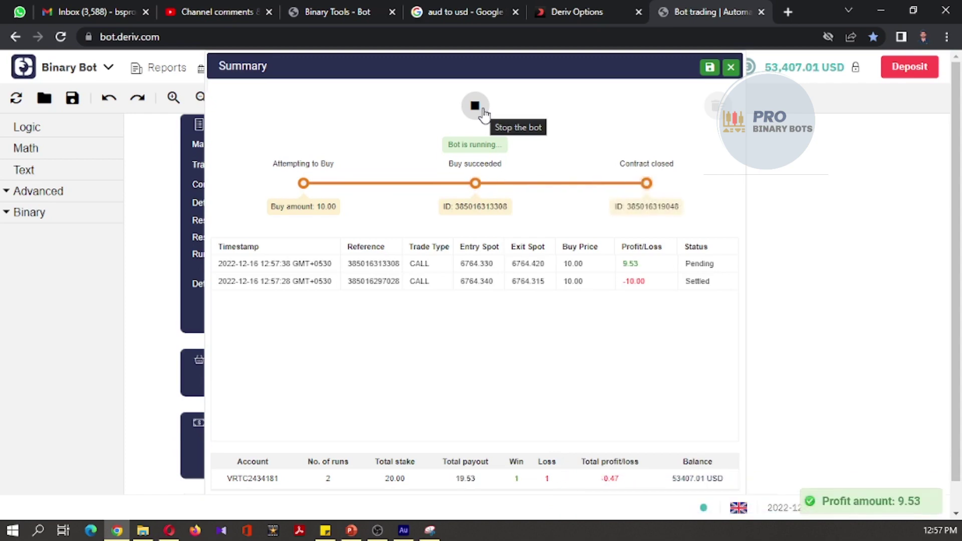
click(483, 113)
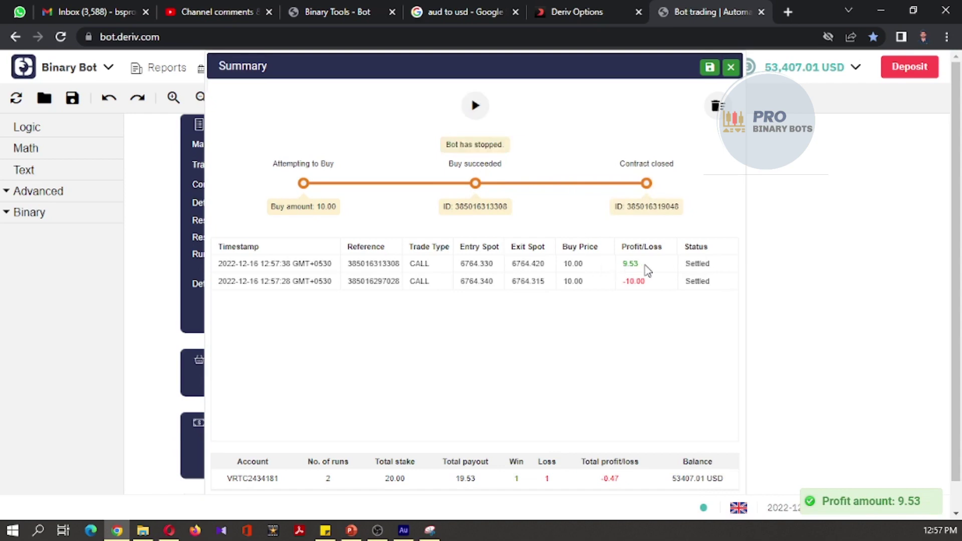
Highlight the winning trade's profit in the Binary Bot summary and return to the Binary Tools summary to compare it
drag(644, 266, 626, 267)
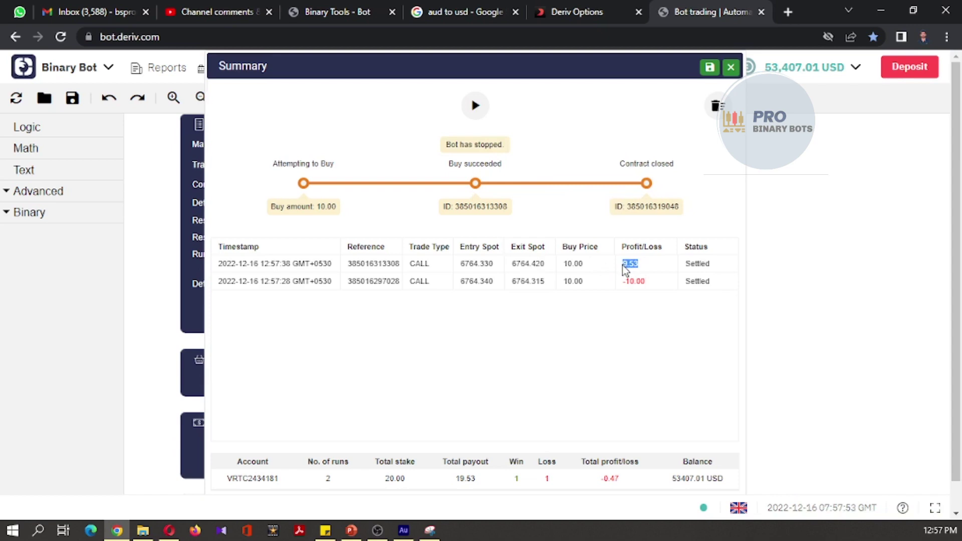
click(646, 269)
click(347, 12)
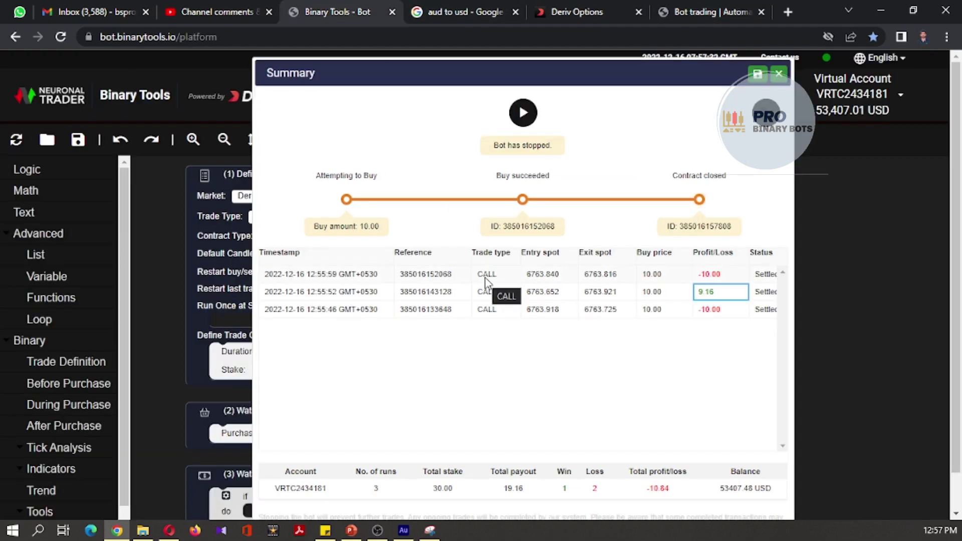
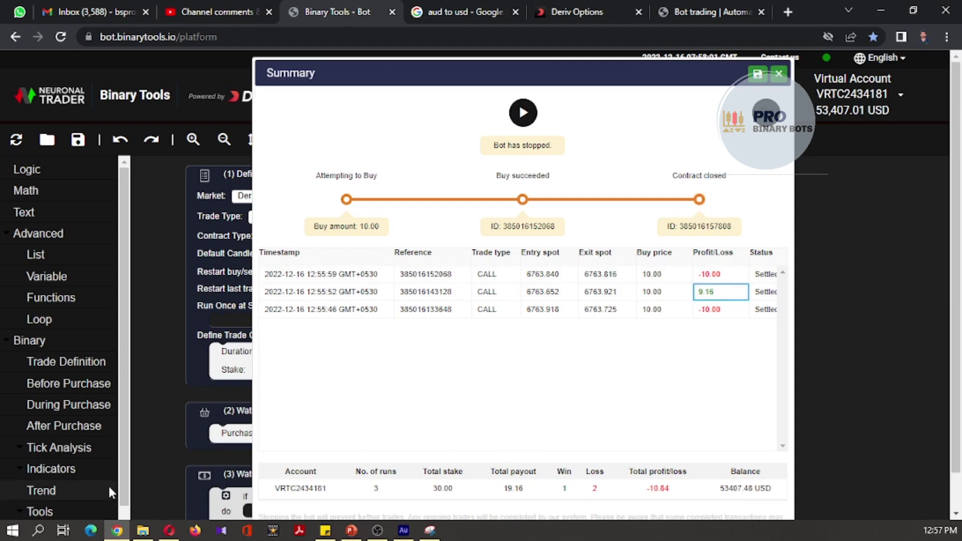
Open the Windows Calculator and move its window so the Profit/Loss column of the Binary Tools summary stays visible
click(39, 531)
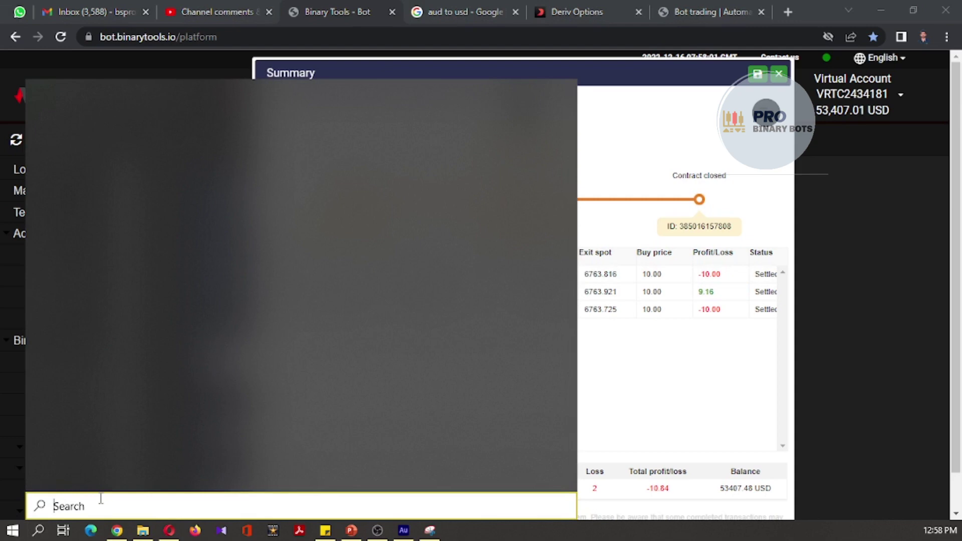
text(ca)
click(133, 163)
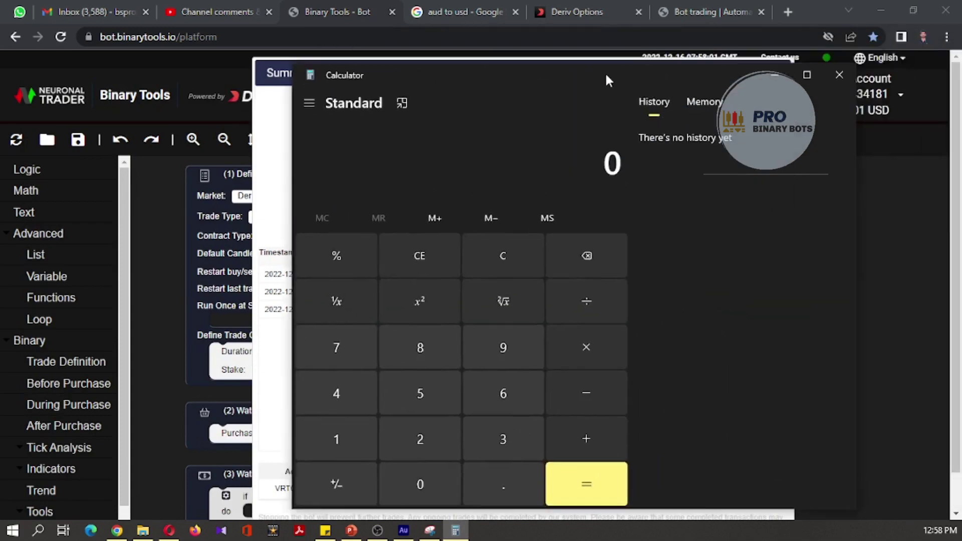
drag(605, 71, 407, 74)
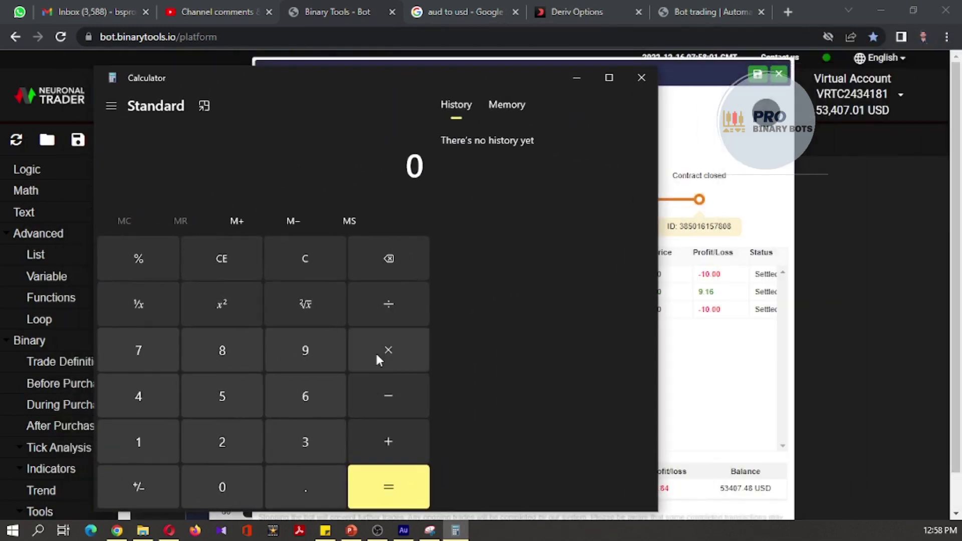
Calculate the profit difference between the two platforms in Calculator by subtracting 9.16 from 9.53
click(306, 350)
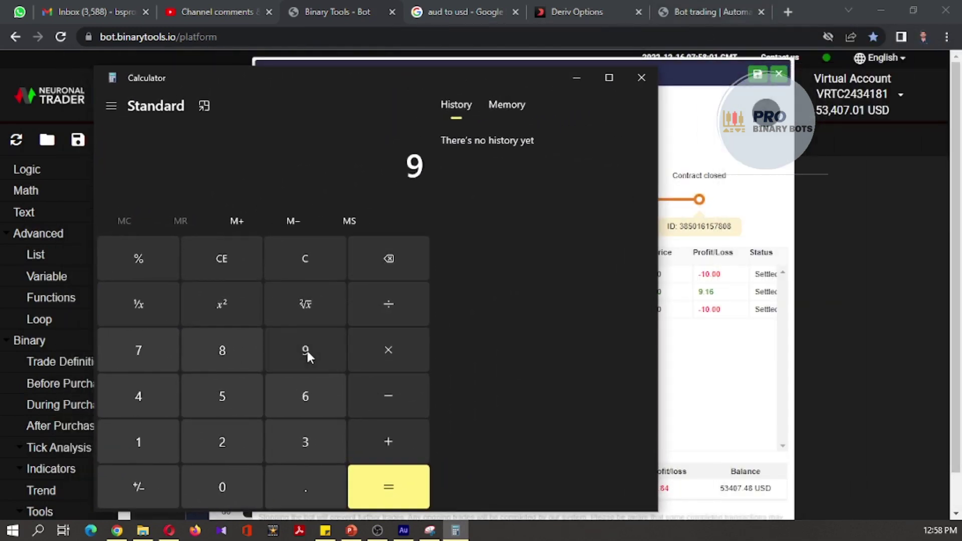
click(289, 504)
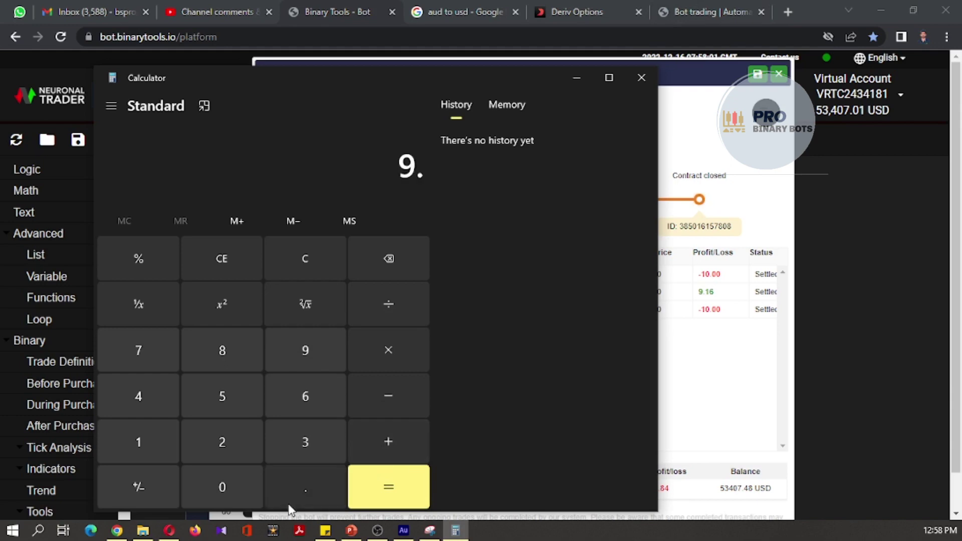
click(215, 398)
click(308, 439)
click(393, 389)
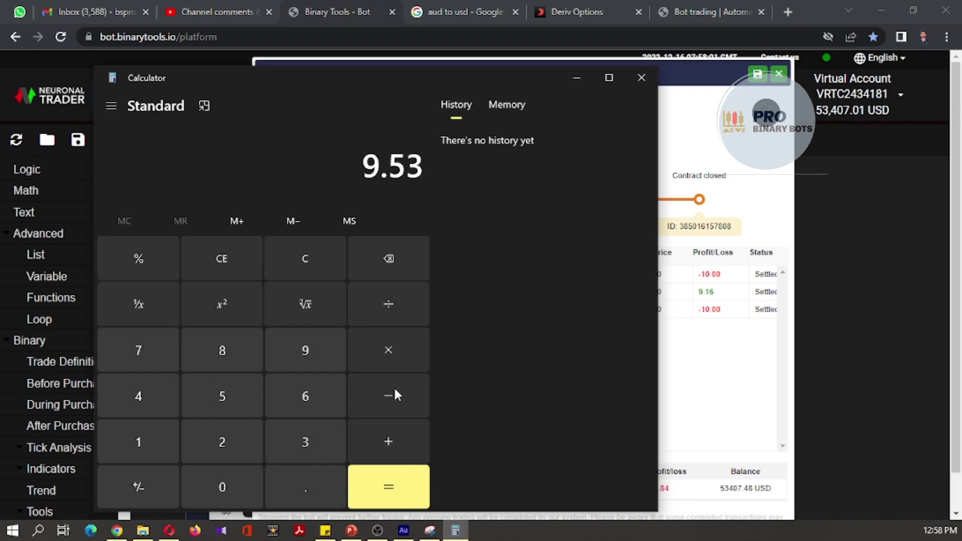
click(290, 343)
click(321, 485)
click(151, 458)
click(306, 401)
click(393, 504)
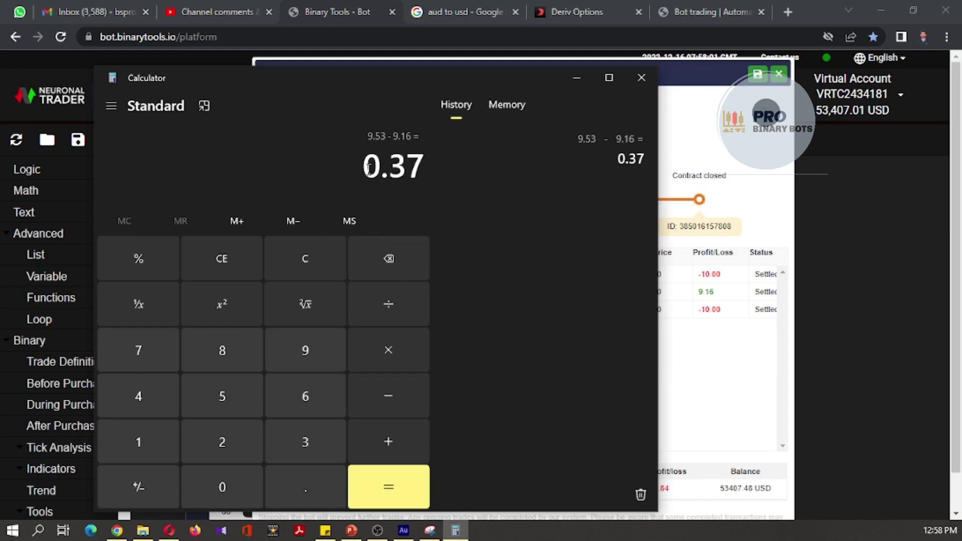
Reposition Calculator slightly, highlight the profit difference in its display and minimize the window
drag(257, 76, 279, 79)
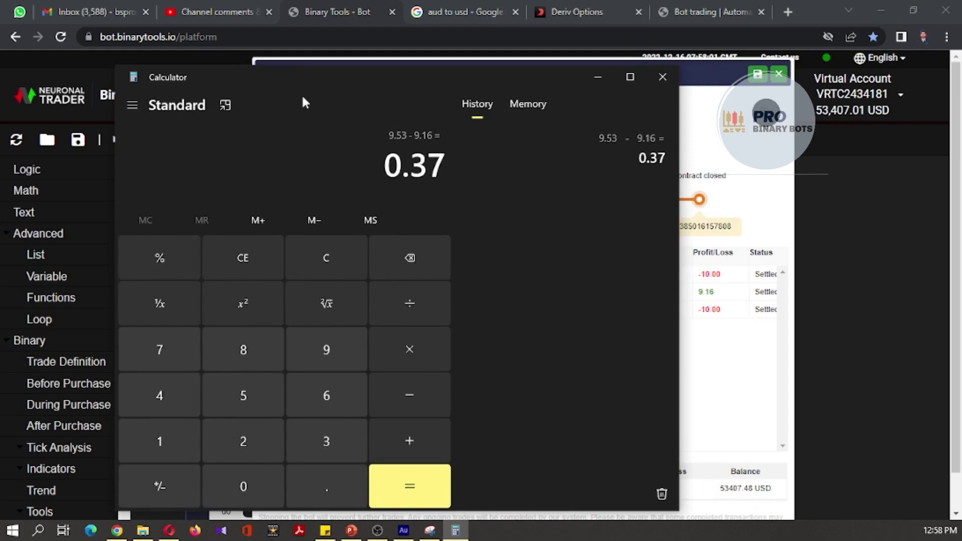
drag(401, 171, 443, 162)
click(391, 165)
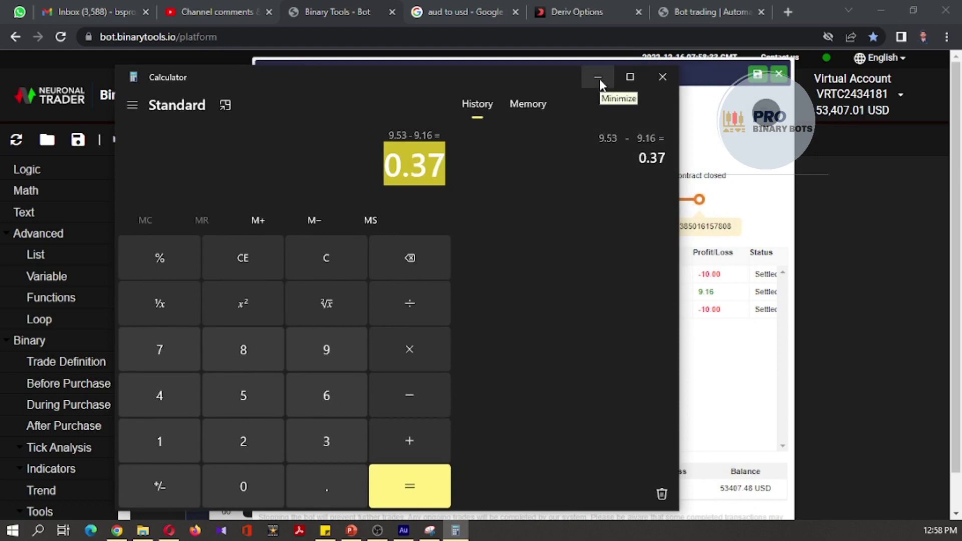
click(394, 186)
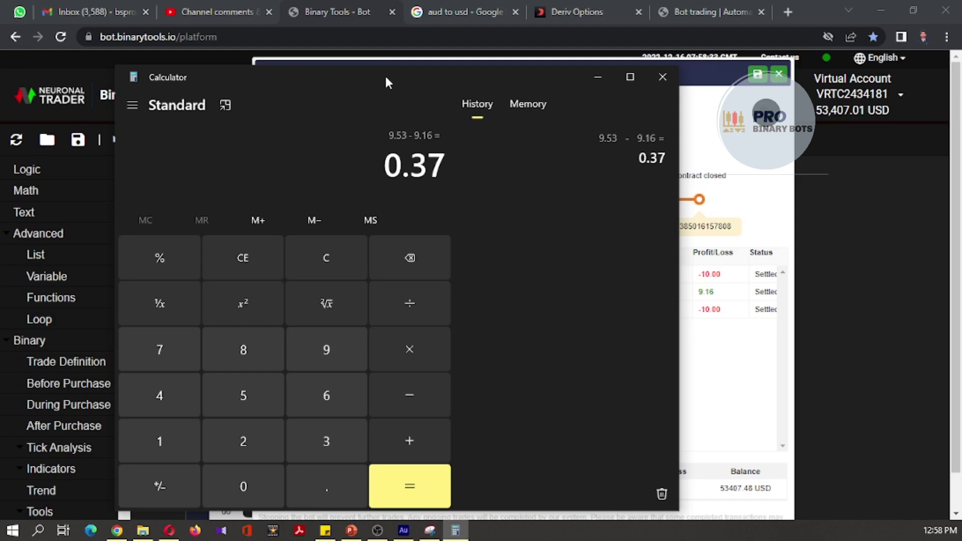
click(598, 77)
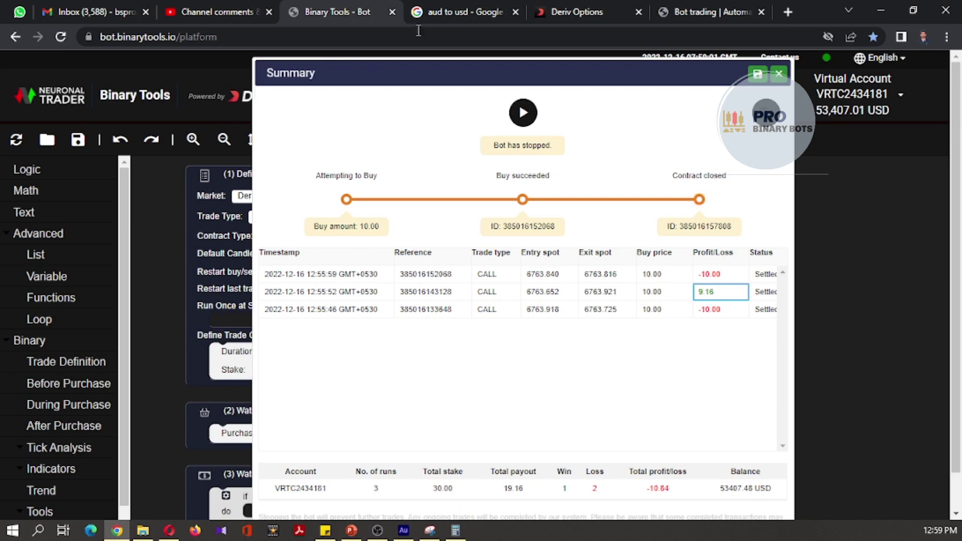
Switch to the Google AUD to USD converter and highlight the United States Dollar equivalent of 0.37 Australian dollars
click(475, 12)
scroll(190, 259, down, 1)
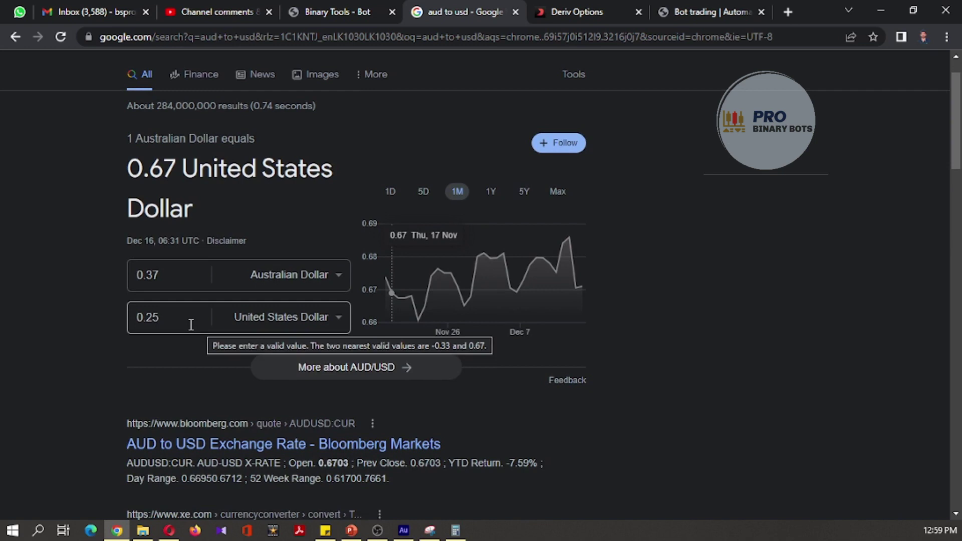
click(173, 280)
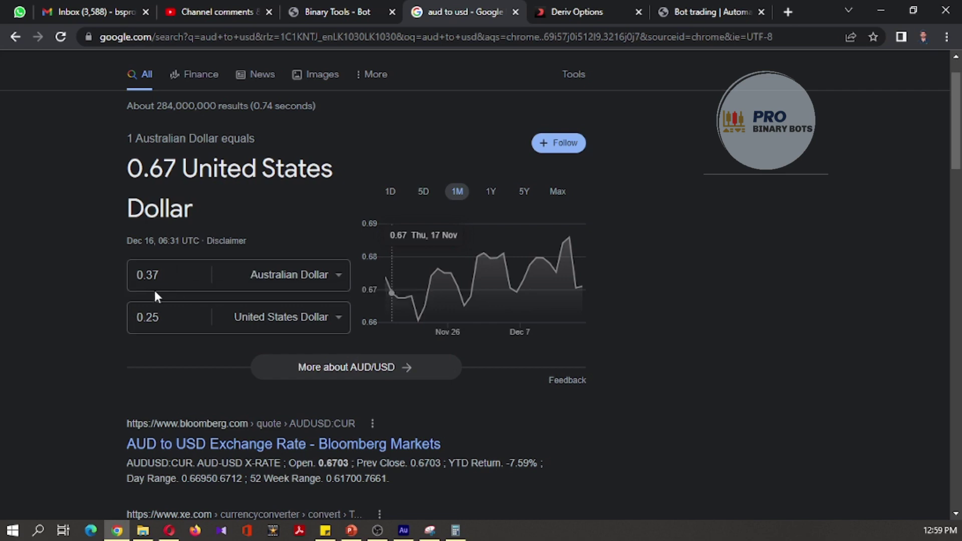
drag(178, 325, 131, 319)
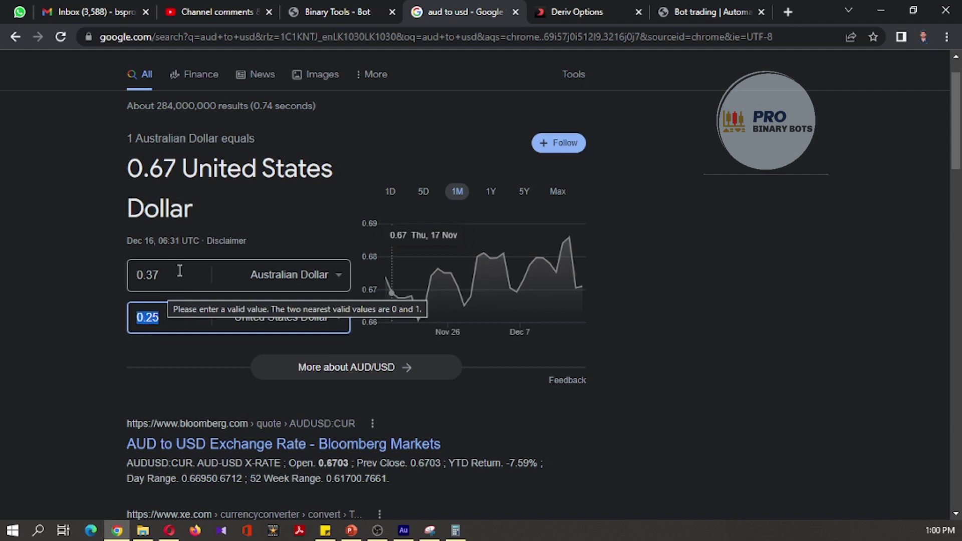
click(176, 340)
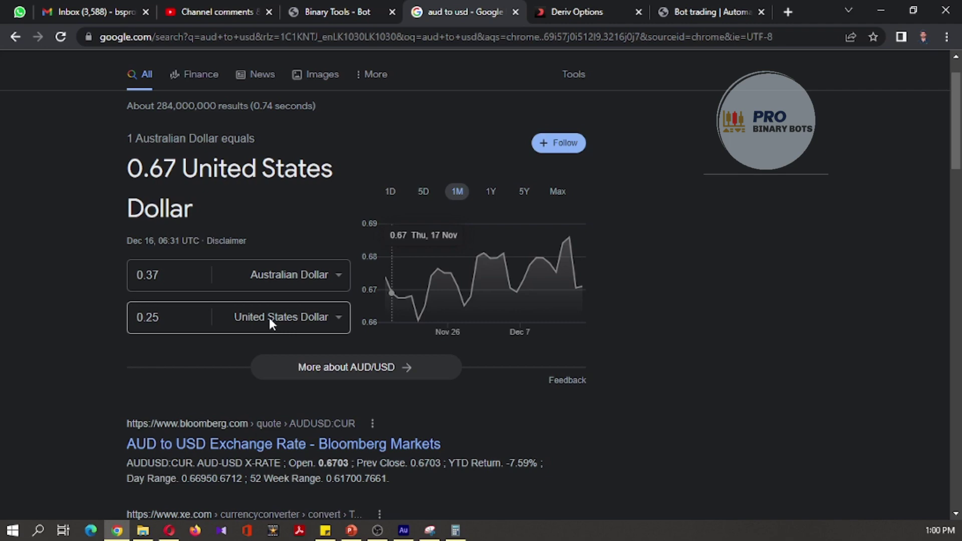
Return to the Binary Tools bot page, clear the trade history in the Summary window and close it
mouse_move(335, 13)
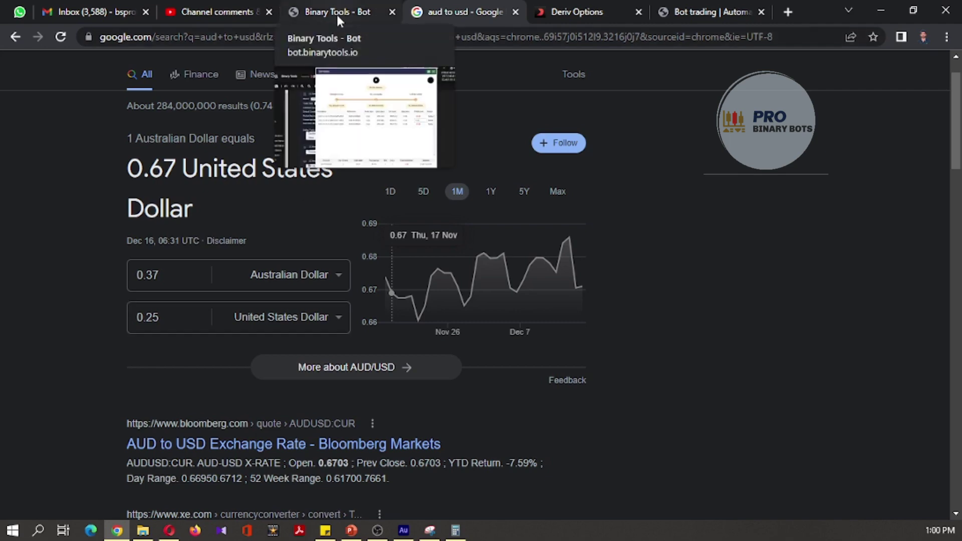
click(335, 13)
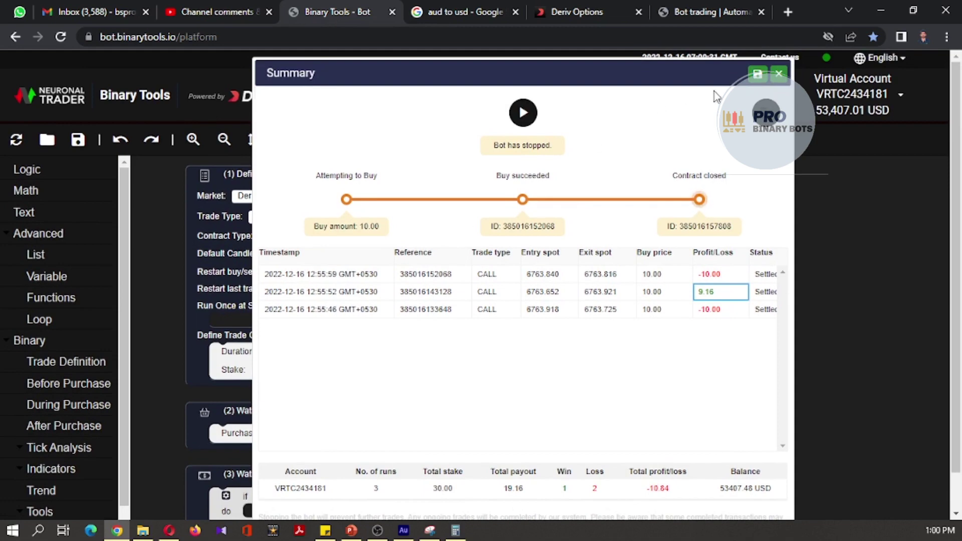
click(774, 116)
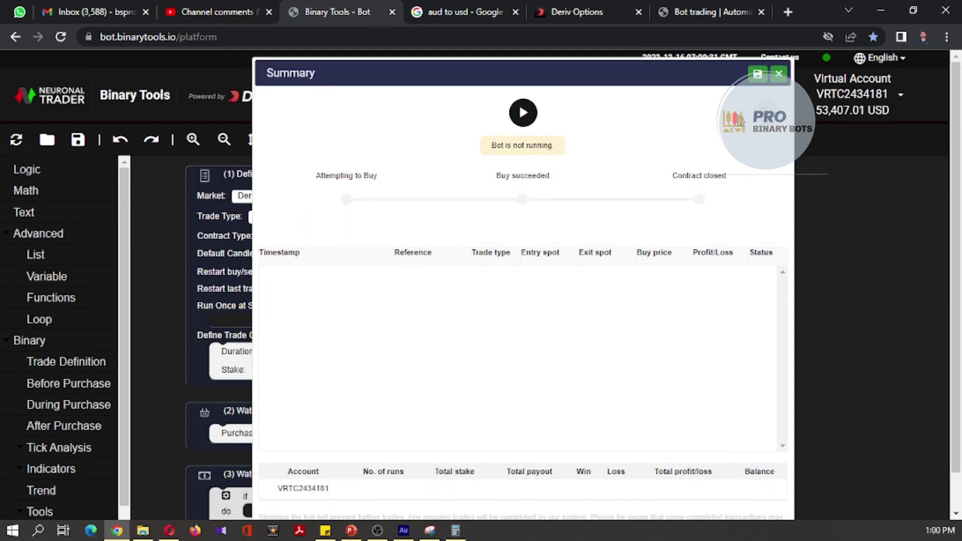
click(778, 75)
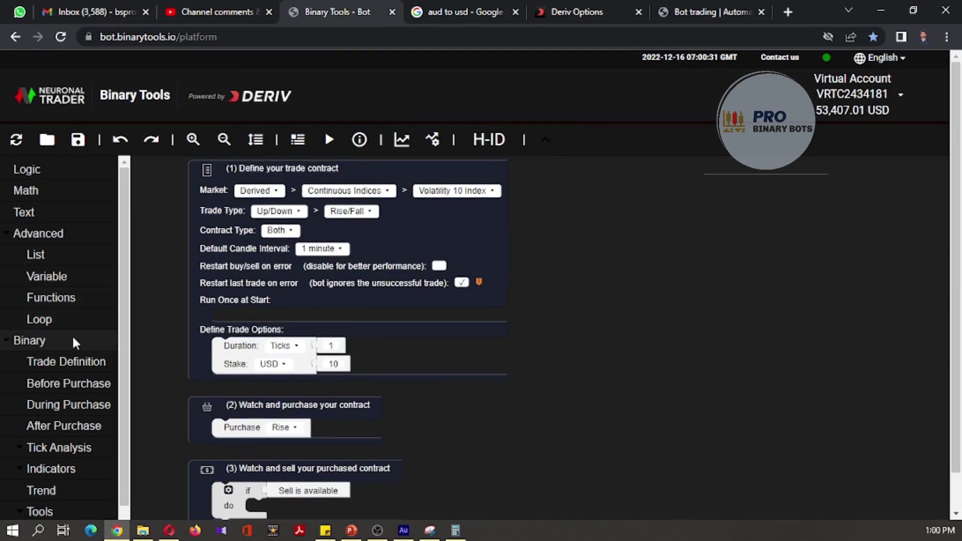
Add a VirtualHook block from Trade Definition to the Run Once at Start section of the trade contract
click(67, 370)
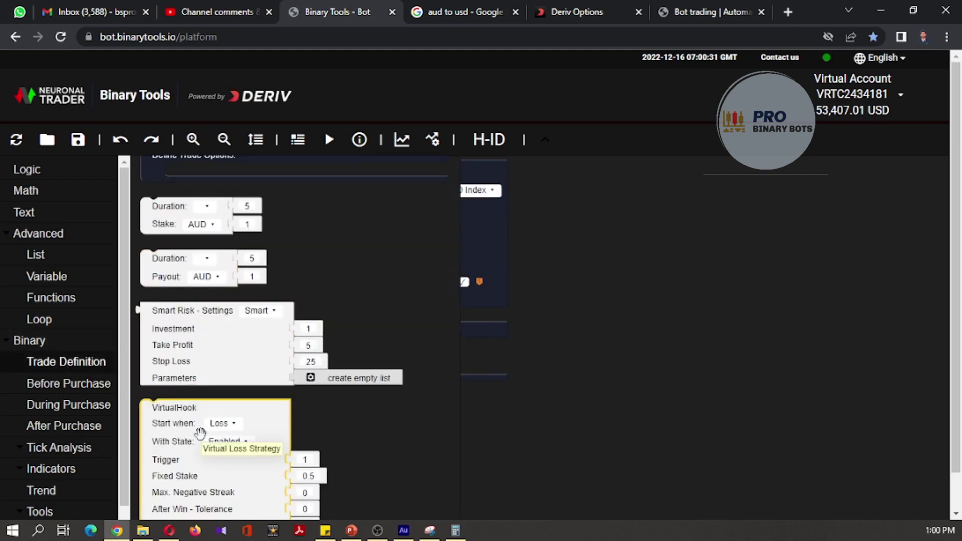
drag(201, 433, 274, 344)
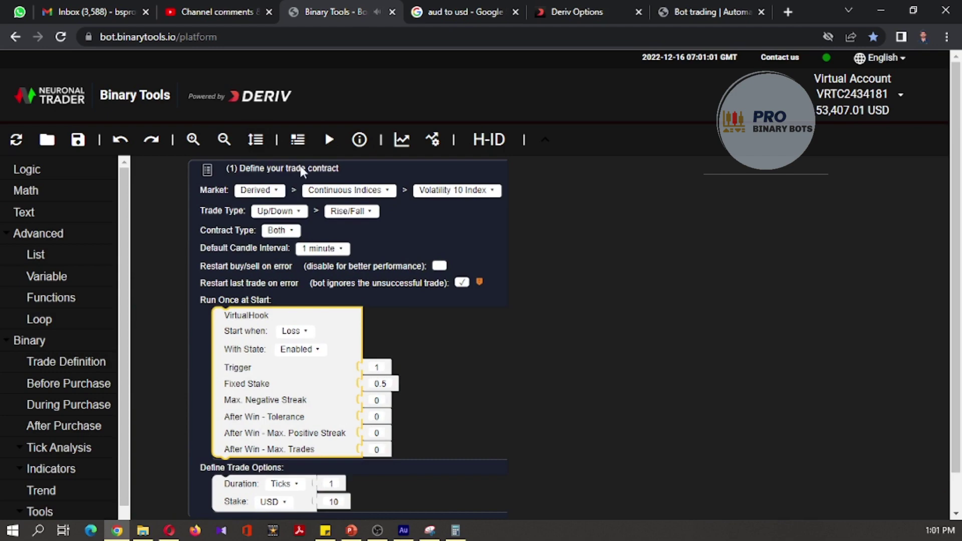
click(603, 393)
Review the VirtualHook's Start when options, leaving Loss selected, and set its Trigger to 2
scroll(603, 393, down, 2)
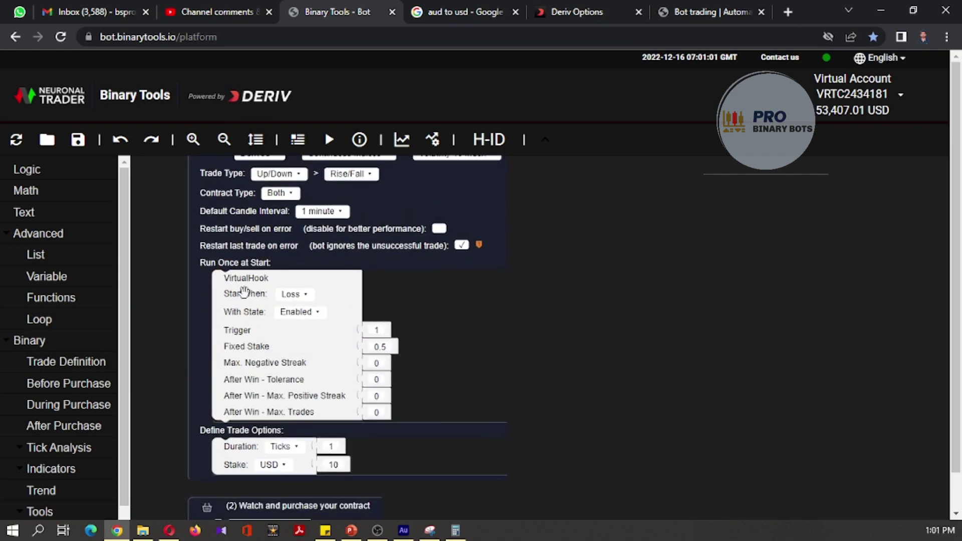
click(300, 295)
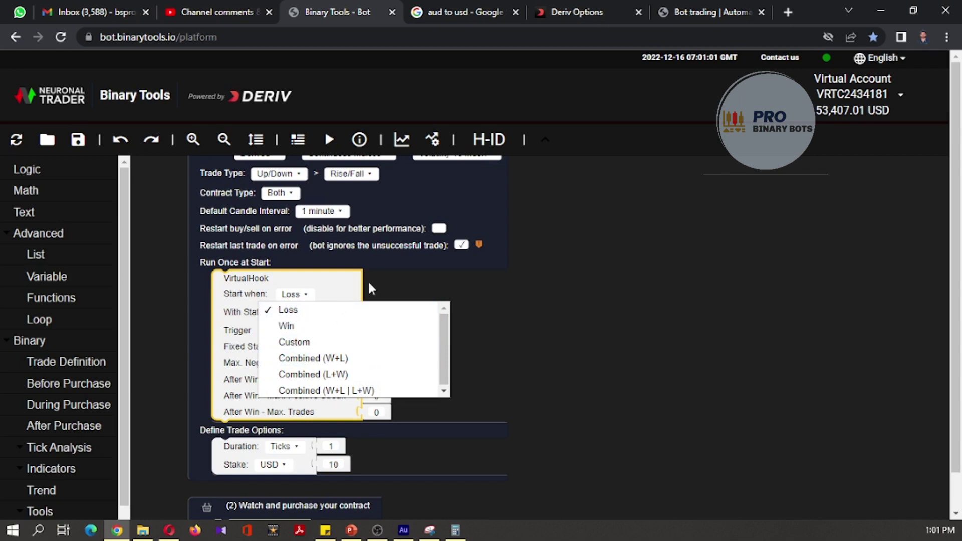
click(386, 279)
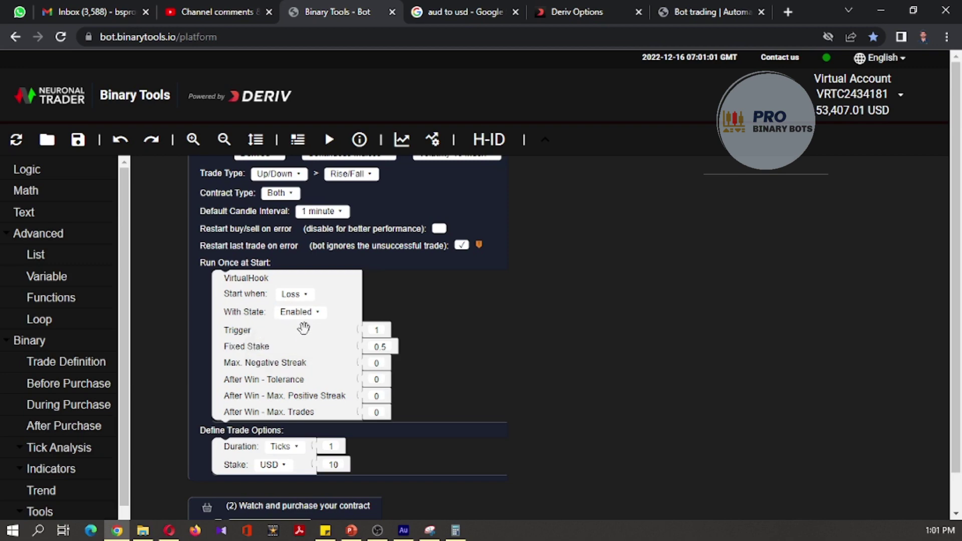
click(376, 329)
text(2)
click(480, 324)
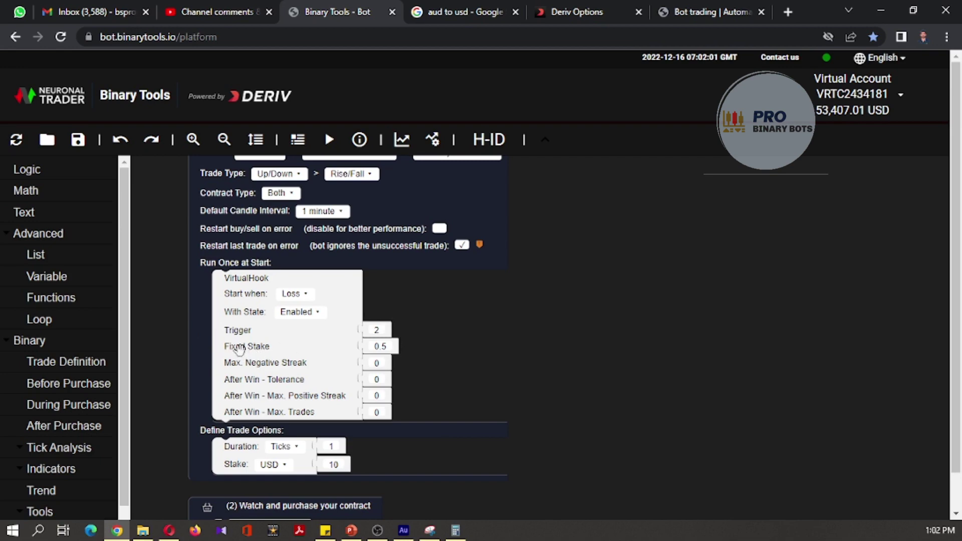
Set the VirtualHook's Fixed Stake to 1
click(384, 348)
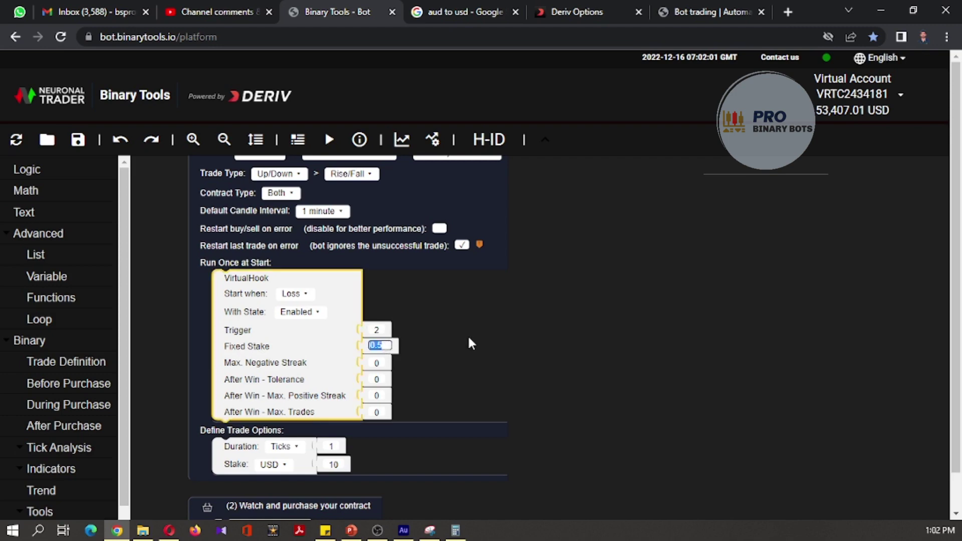
text(1)
key(Return)
click(469, 338)
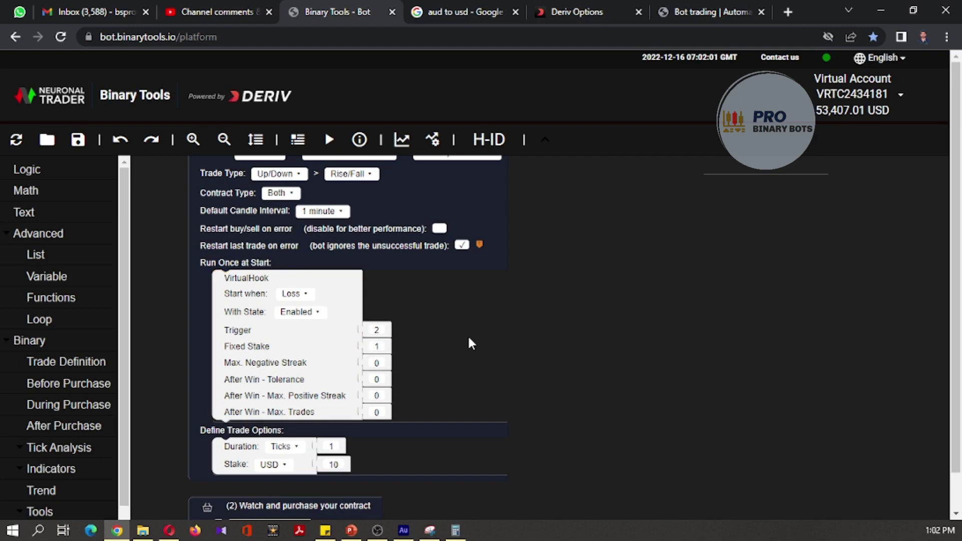